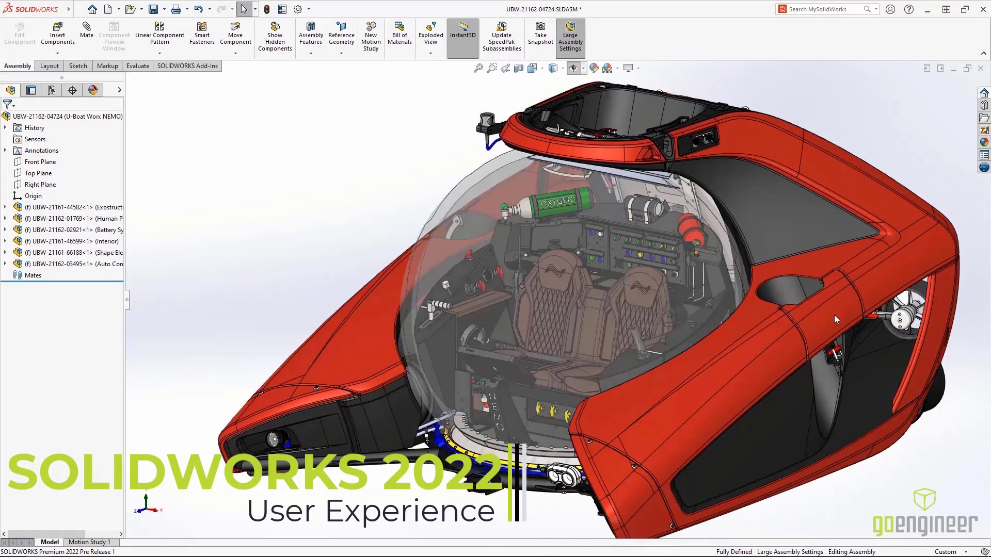
Step: Hide the red side body panel to expose the bracket, then return to the previous view
click(834, 314)
key(Tab)
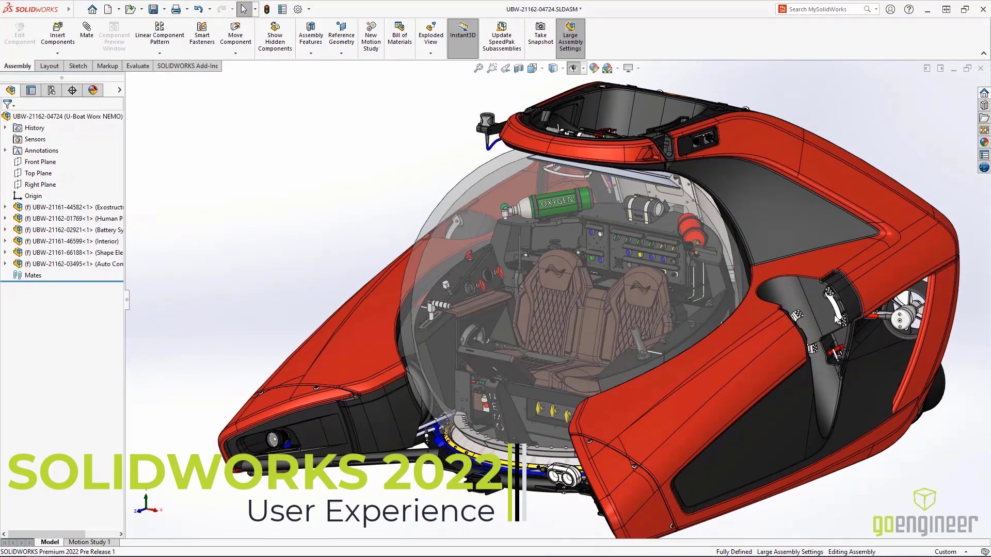
click(505, 68)
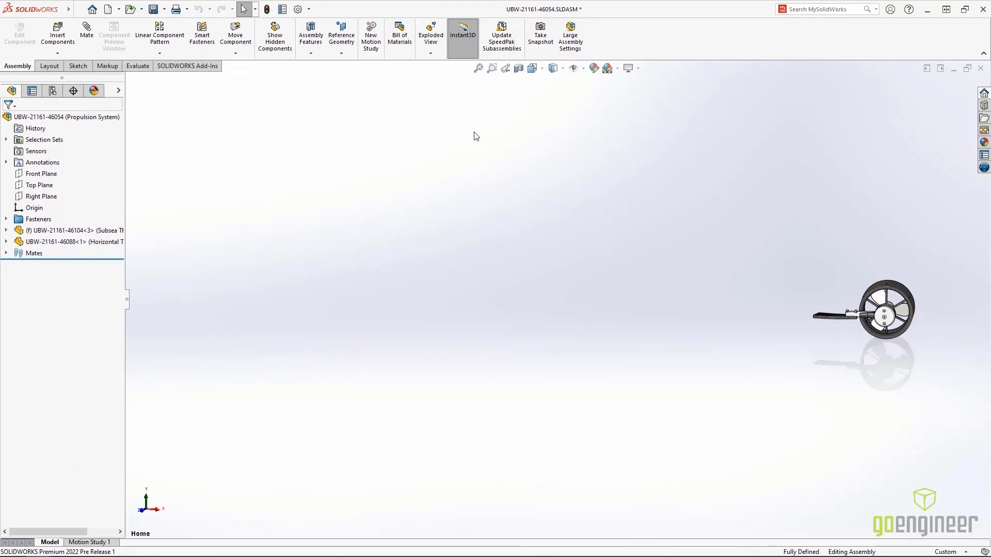
Step: From the Start view, search commands for 'coord' and show where Coordinate System lives
key(ctrl+shift+z)
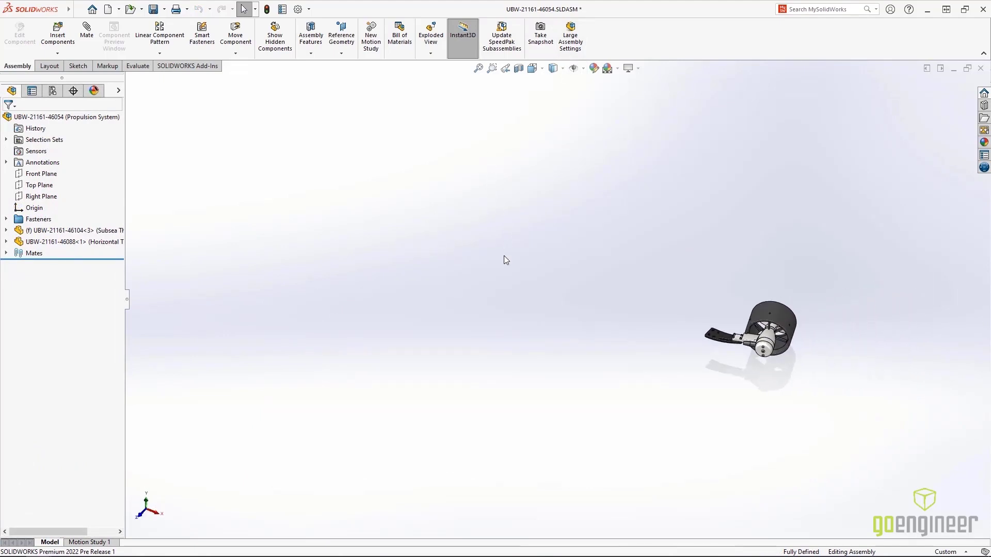
key(s)
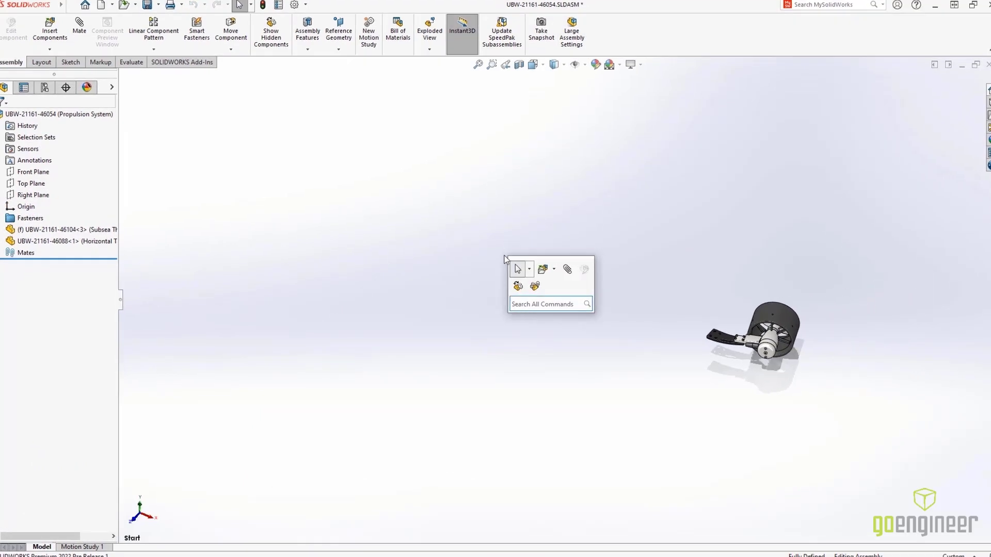
text(coord)
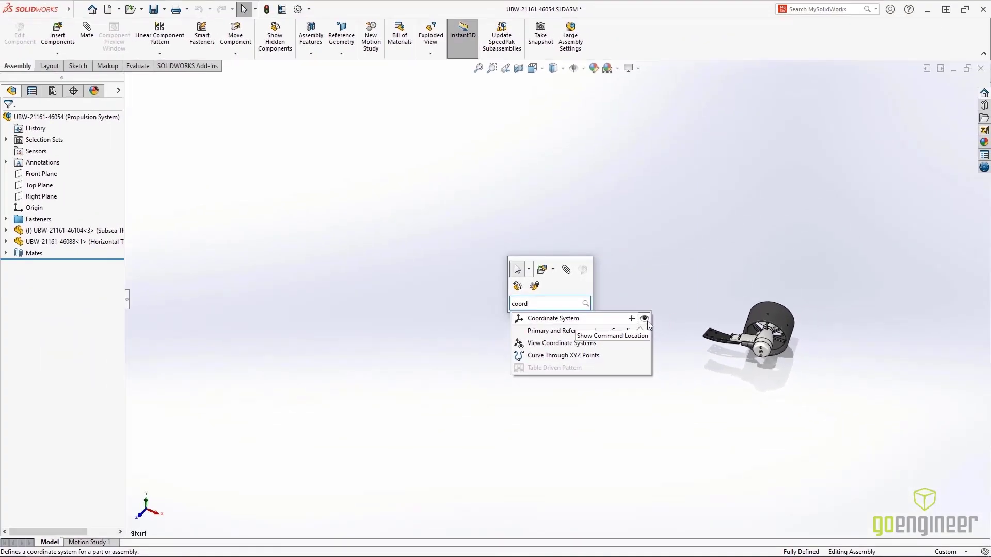
click(645, 318)
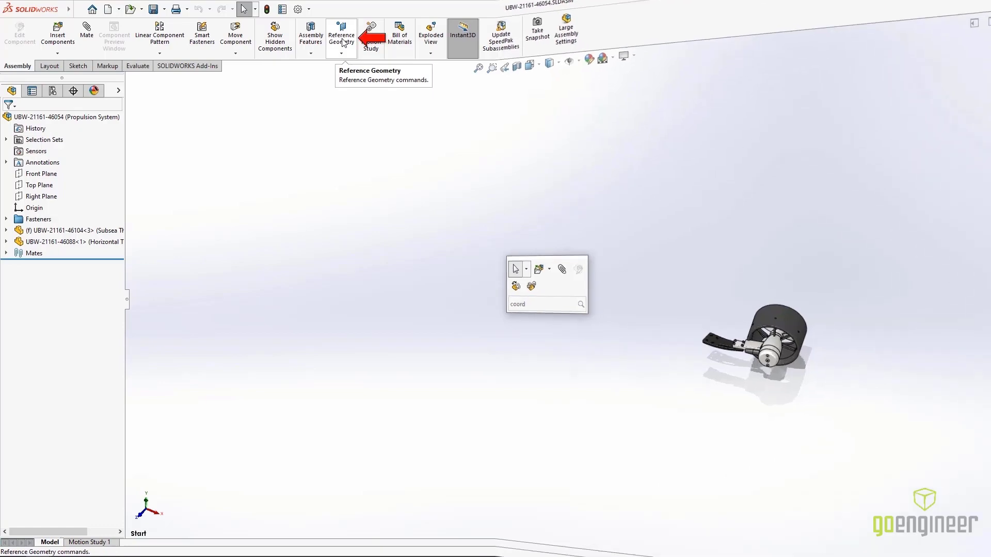
Step: Start a new coordinate system positioned numerically at X 1055, Y -110, Z -375 mm
click(407, 9)
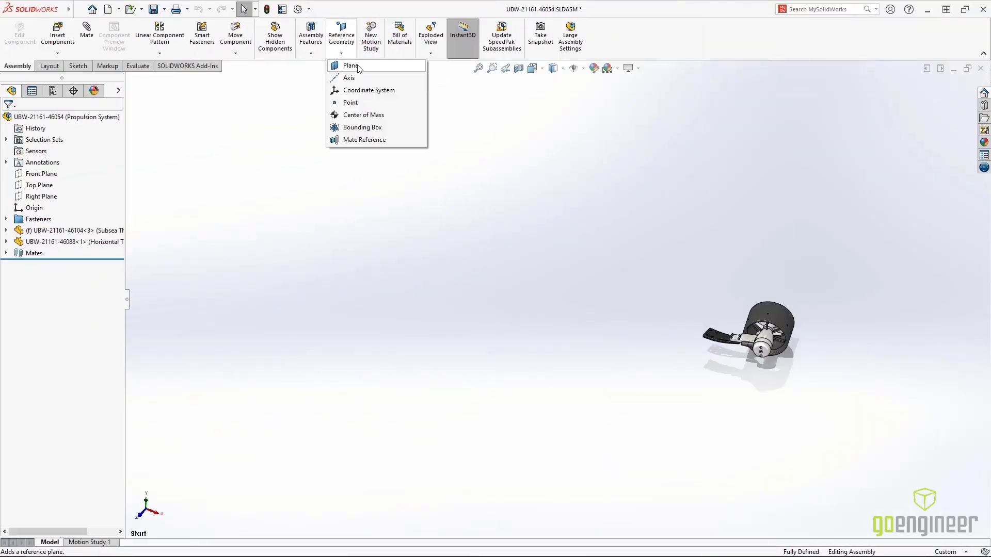
click(405, 96)
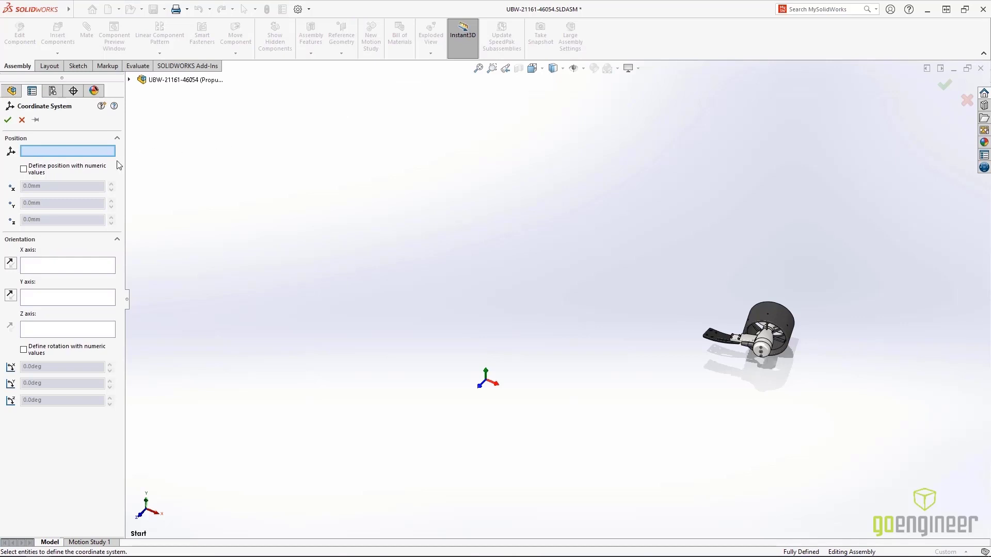
click(102, 171)
double_click(95, 184)
text(1055)
key(Tab)
text(-)
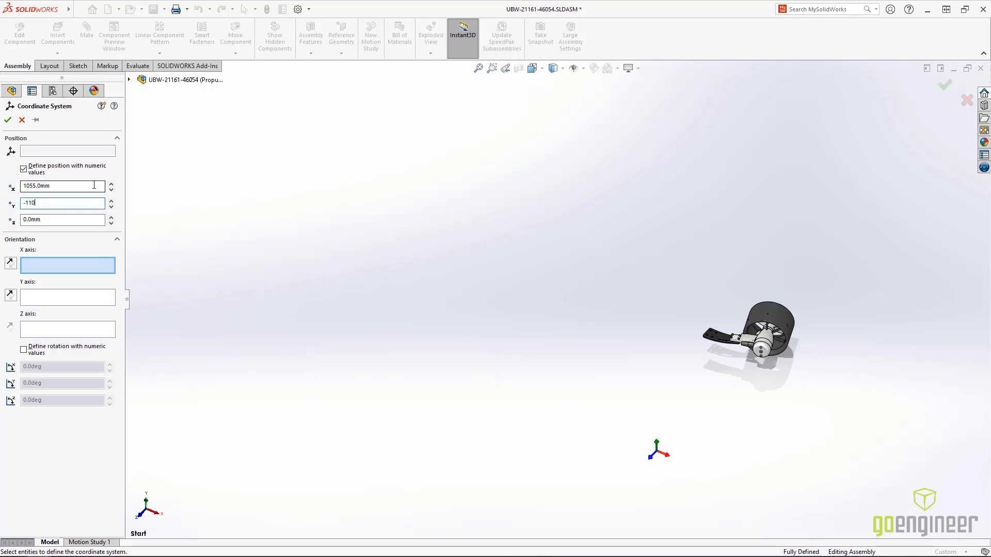
key(Tab)
text(-3)
key(Tab)
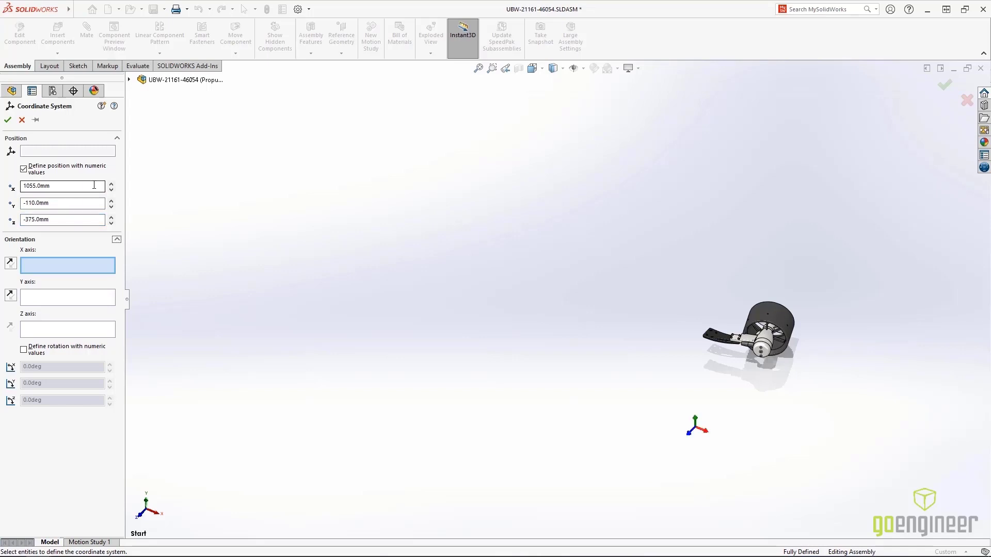
Step: Set its numeric rotation to 112°, 120° and -20° and create Coordinate System1
click(92, 353)
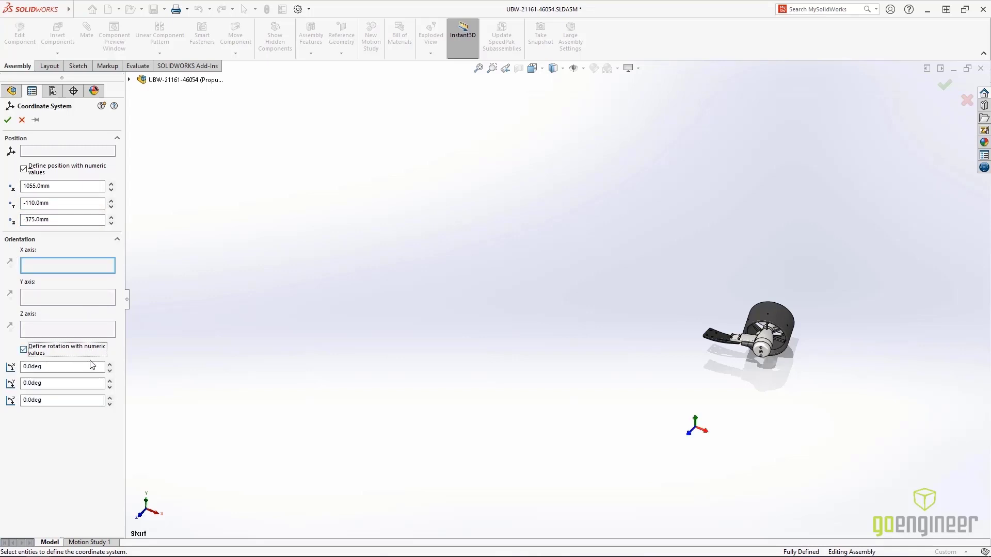
click(90, 366)
text(112)
key(Tab)
text(120)
key(Tab)
text(-20)
key(Tab)
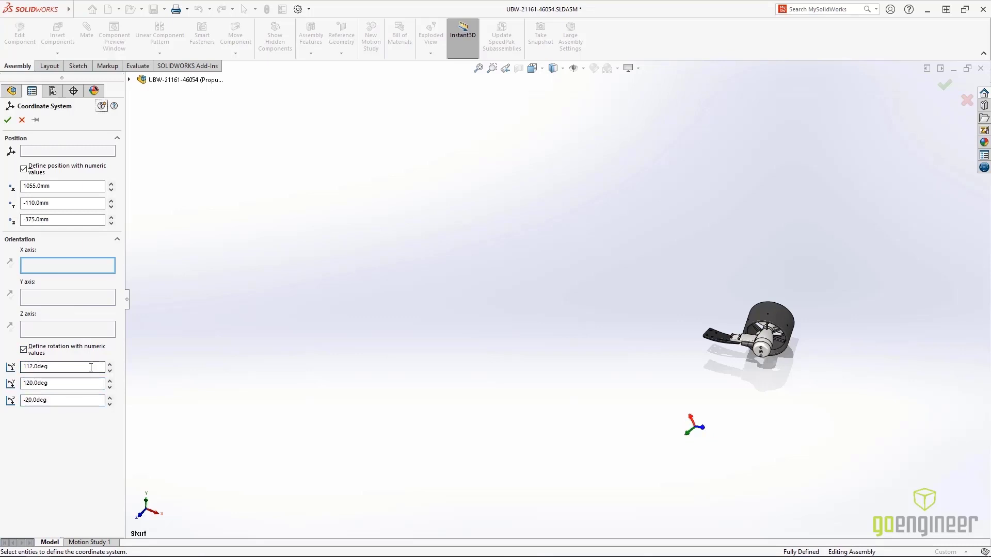
click(8, 120)
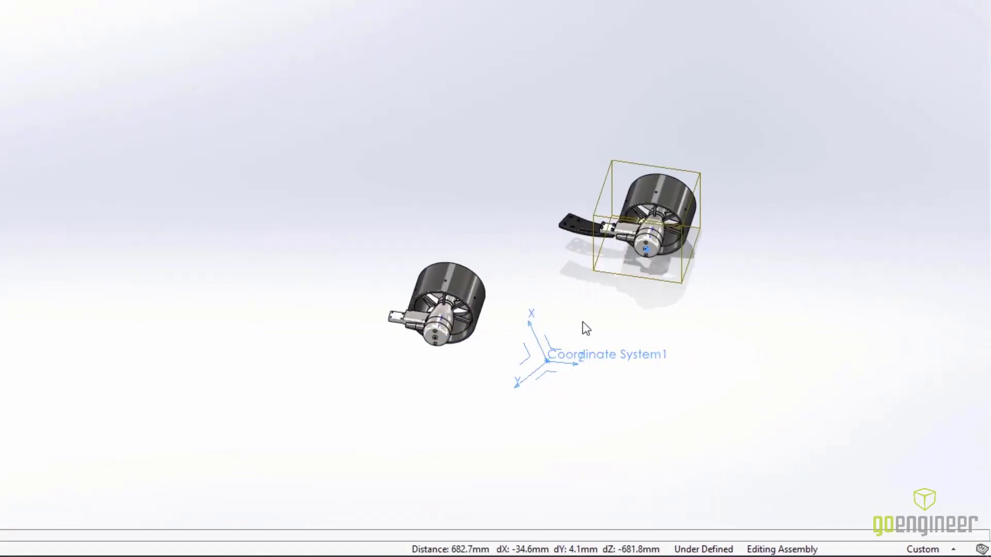
Step: Show all reference geometry and mate the lower fan's origin coincident to Coordinate System1
key(ctrl+shift+a)
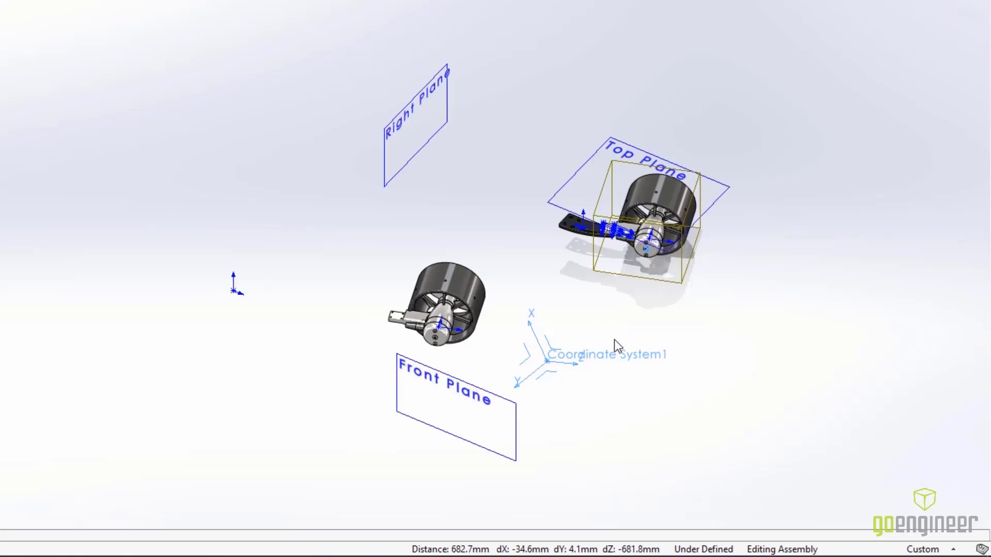
click(604, 356)
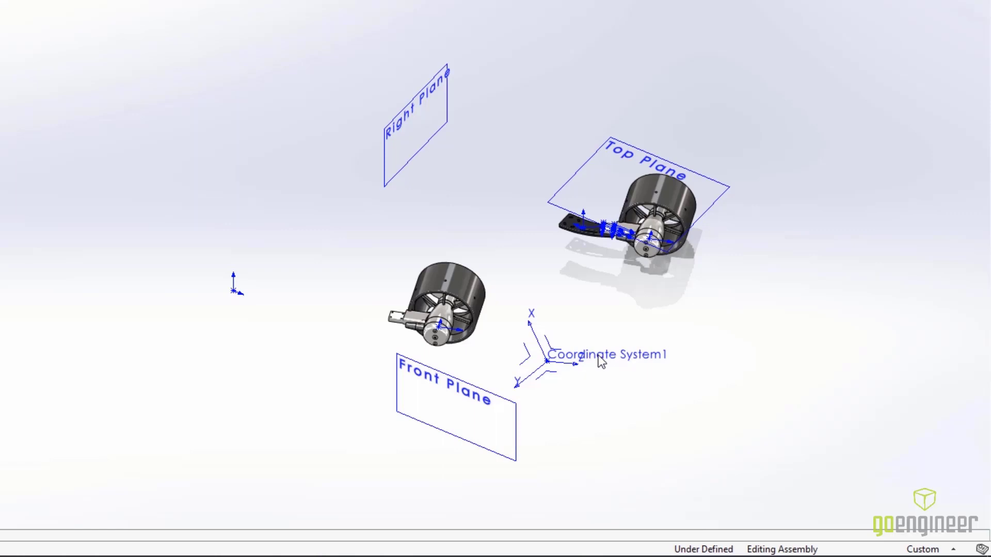
click(593, 361)
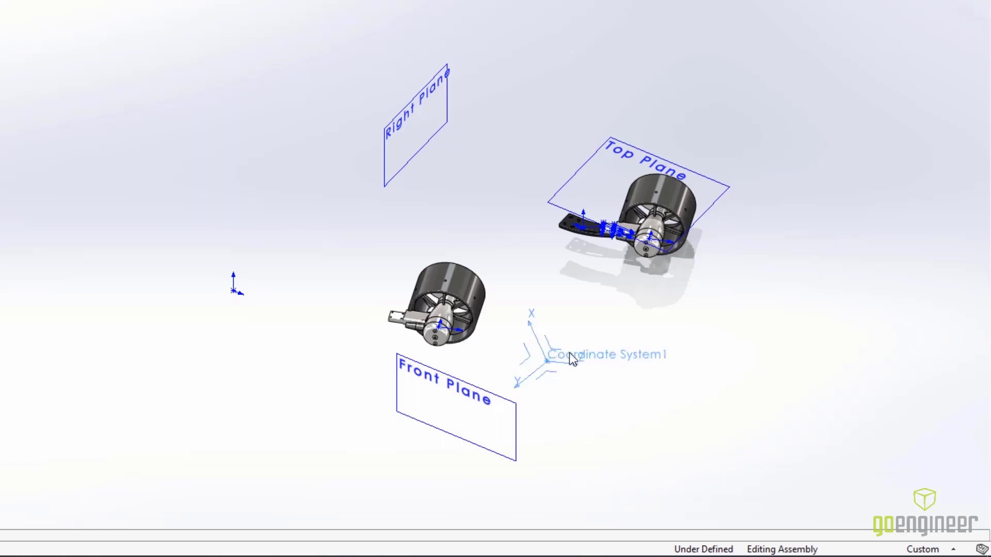
ctrl+click(438, 326)
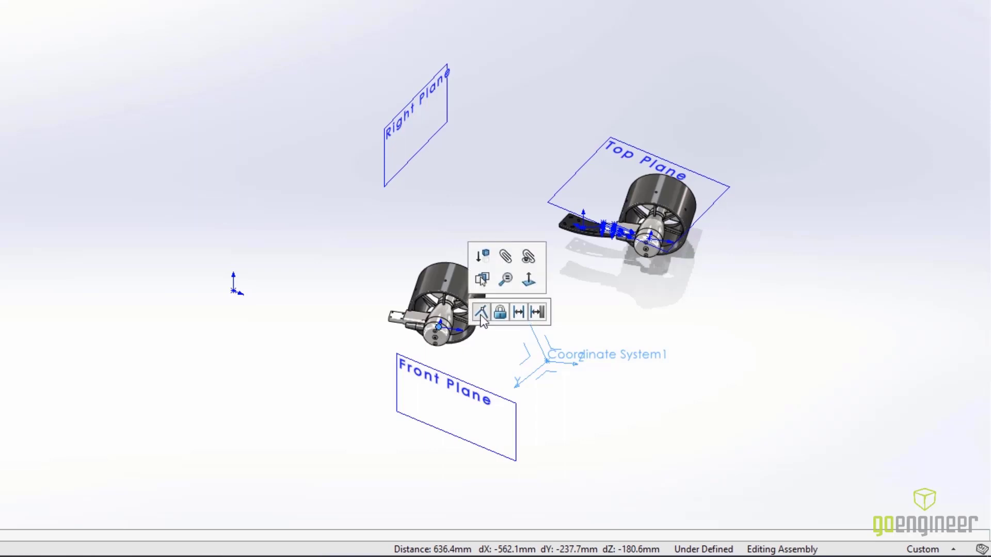
click(481, 312)
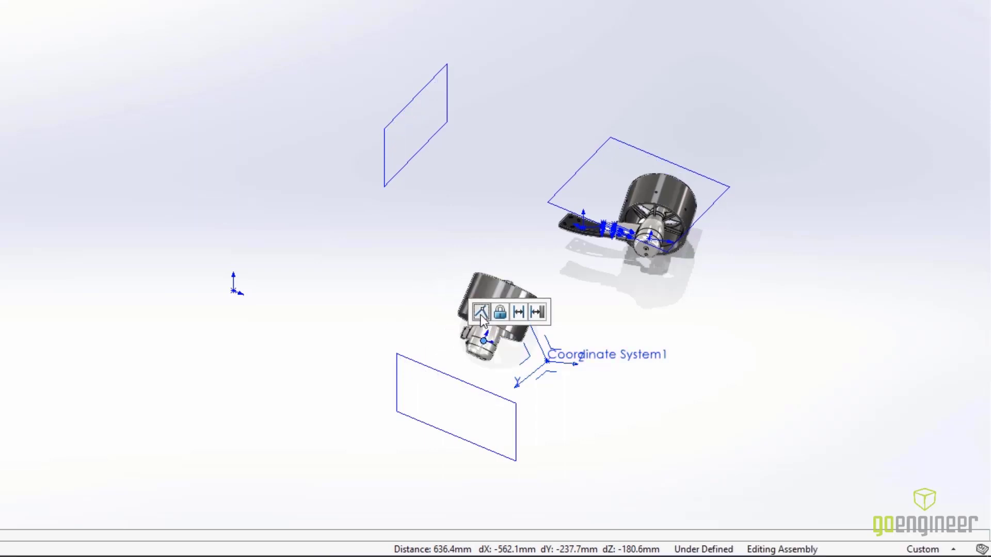
Step: Preview a section view from Coordinate System1, tilting the cut plane through the thrusters
right_click(557, 349)
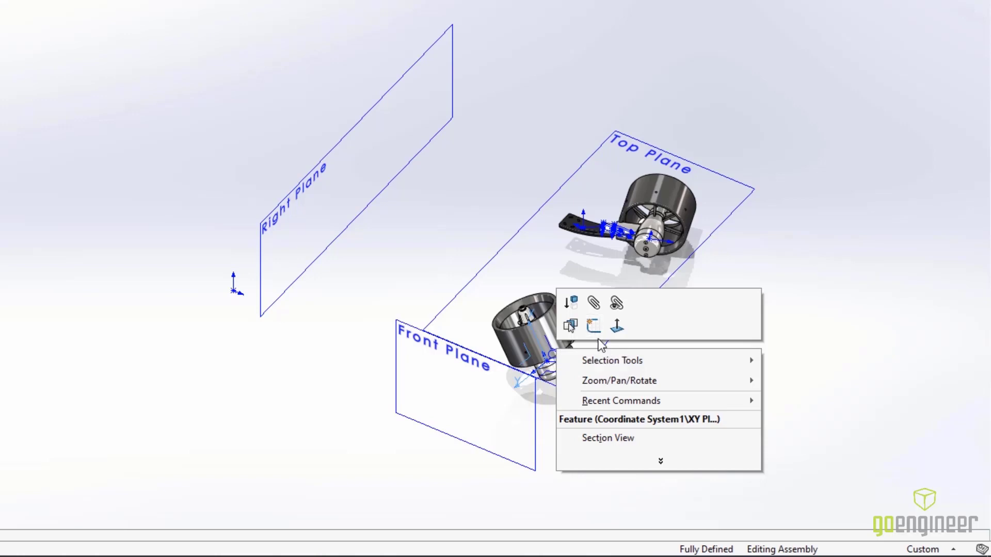
click(675, 443)
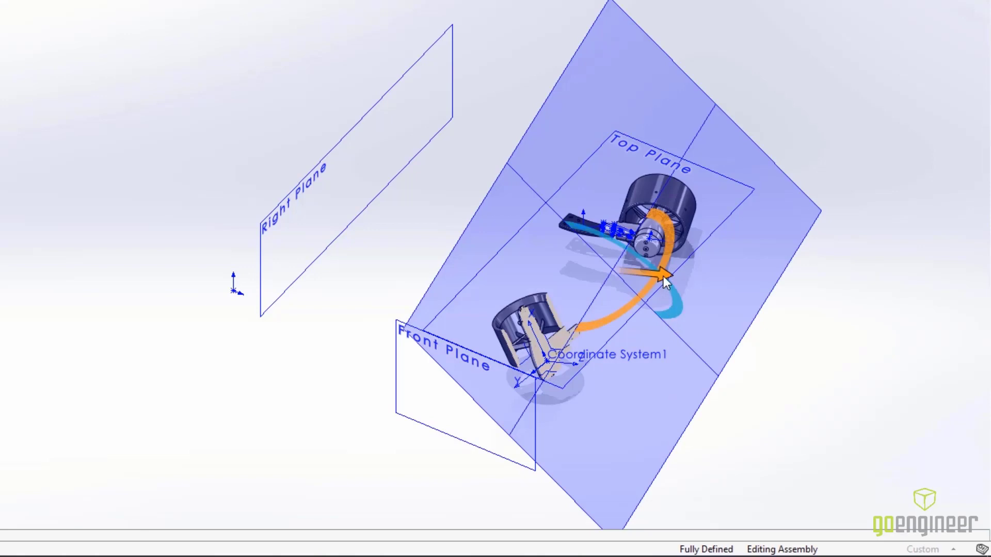
drag(664, 277, 564, 286)
Step: Cancel the section preview, pin Mirror Components from a 'mirror' shortcut search, and launch it
key(Escape)
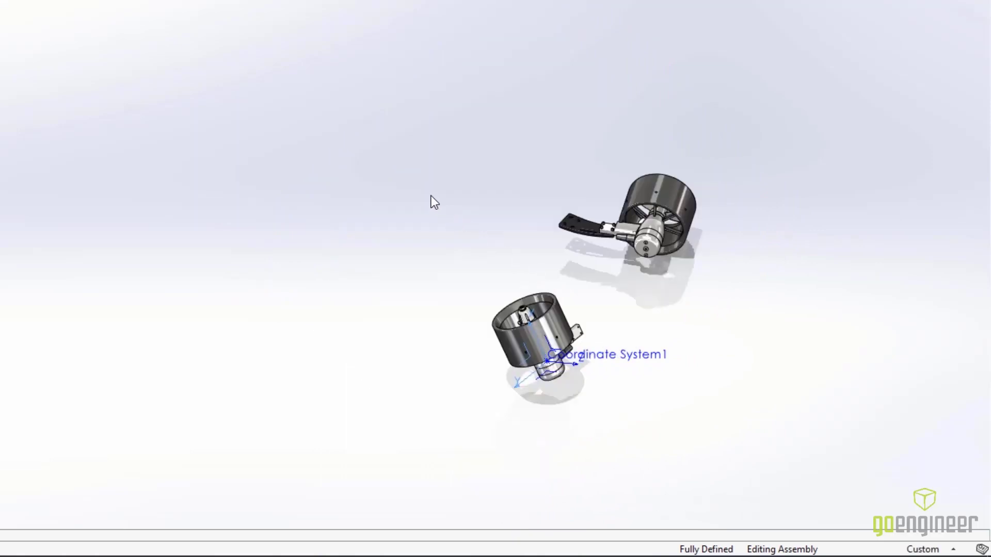
text(s)
text(mirror)
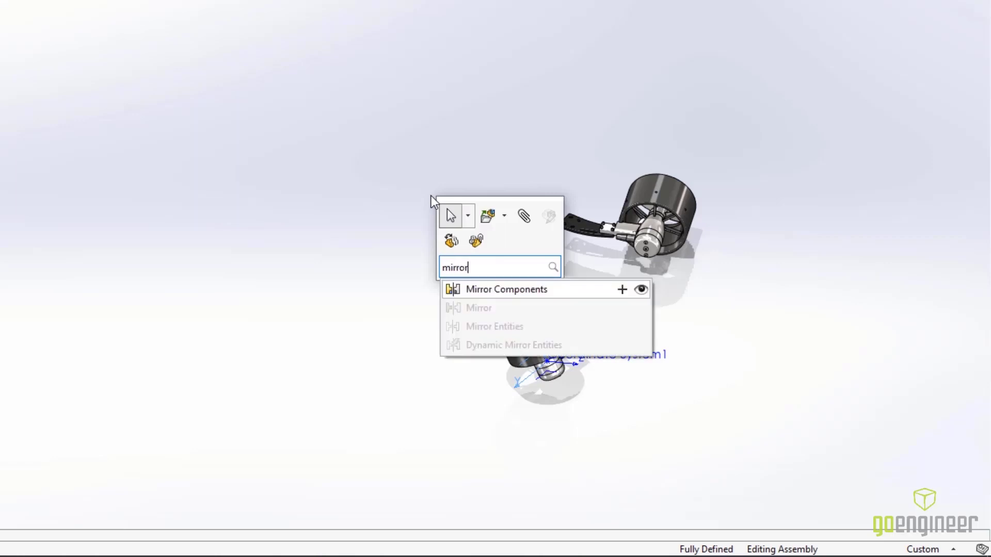
click(622, 289)
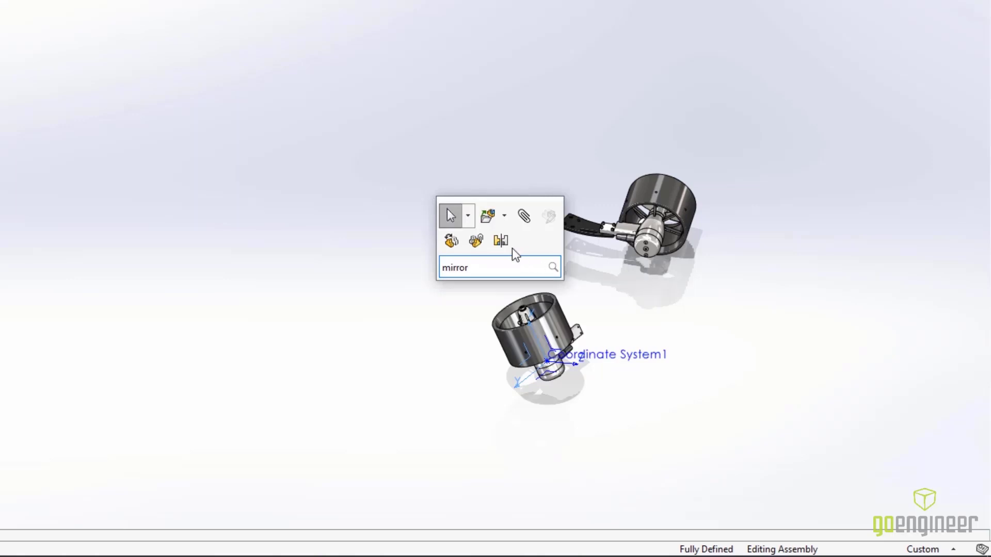
click(501, 241)
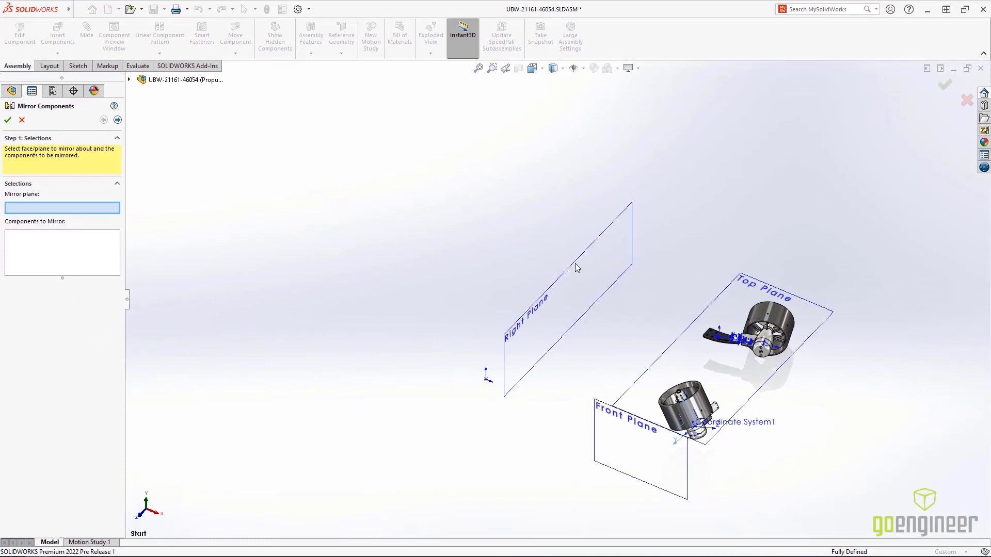
Step: Mirror the two fan assemblies across the Right Plane, adding two more thrusters
click(576, 265)
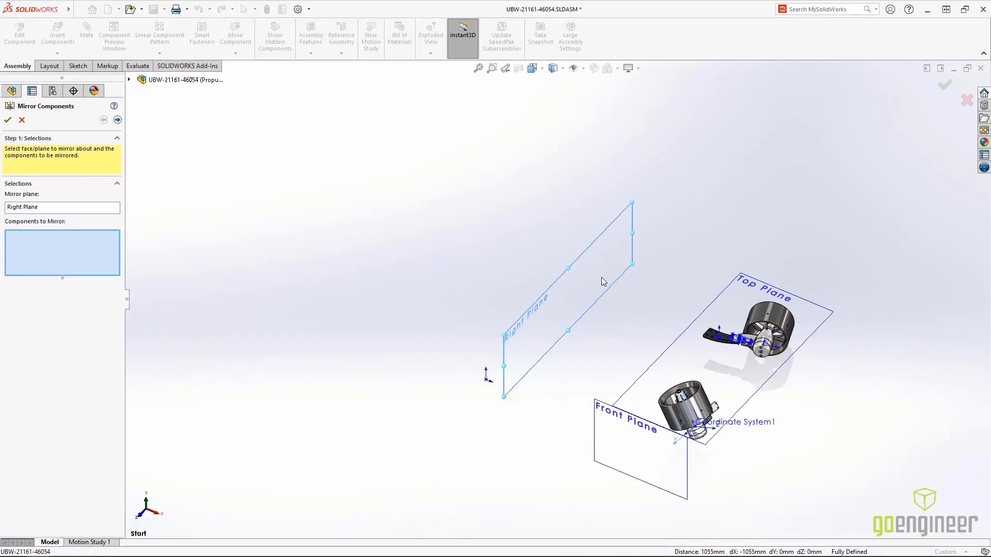
drag(602, 277, 837, 474)
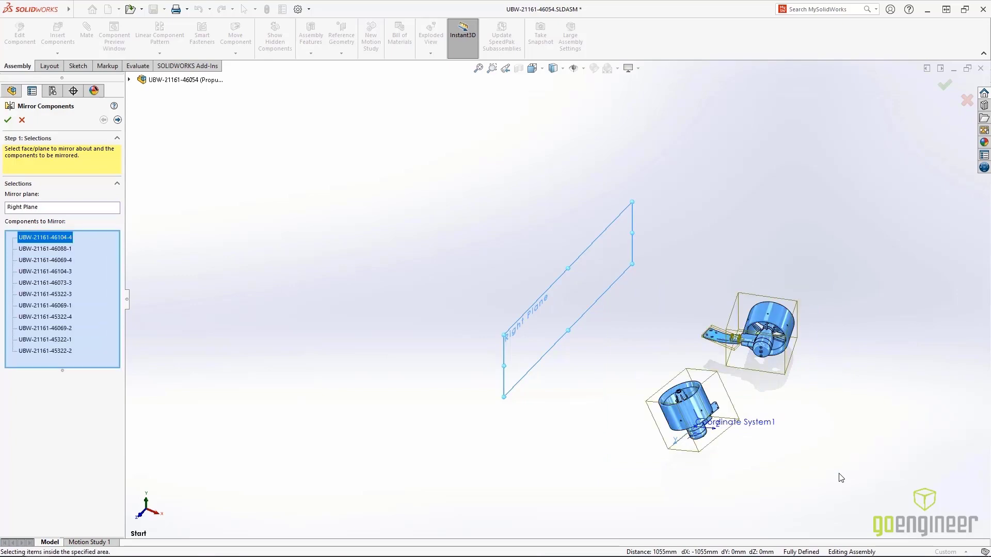
key(Return)
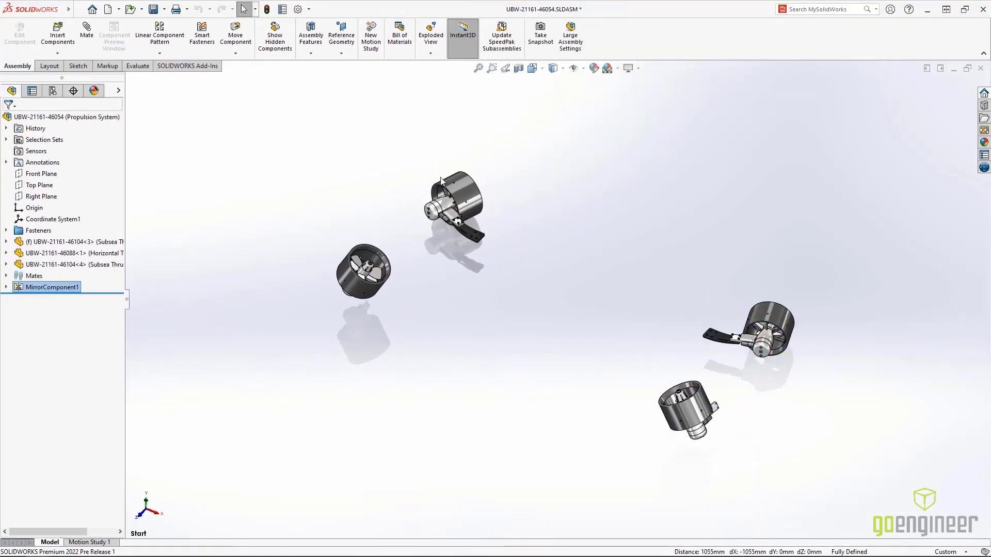
Step: Re-enable the dismissed 'features based on other documents' message in Messages/Errors/Warnings options
click(302, 11)
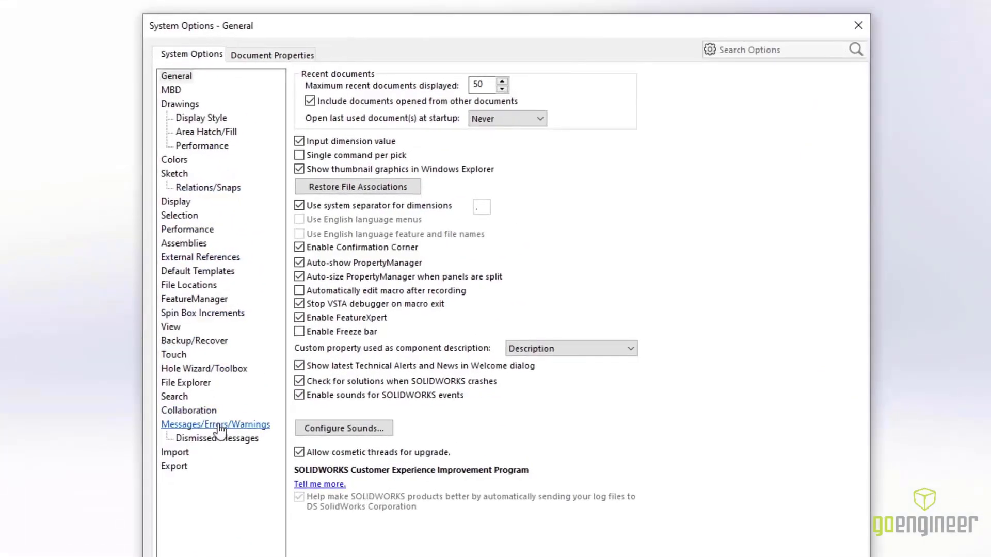
click(219, 426)
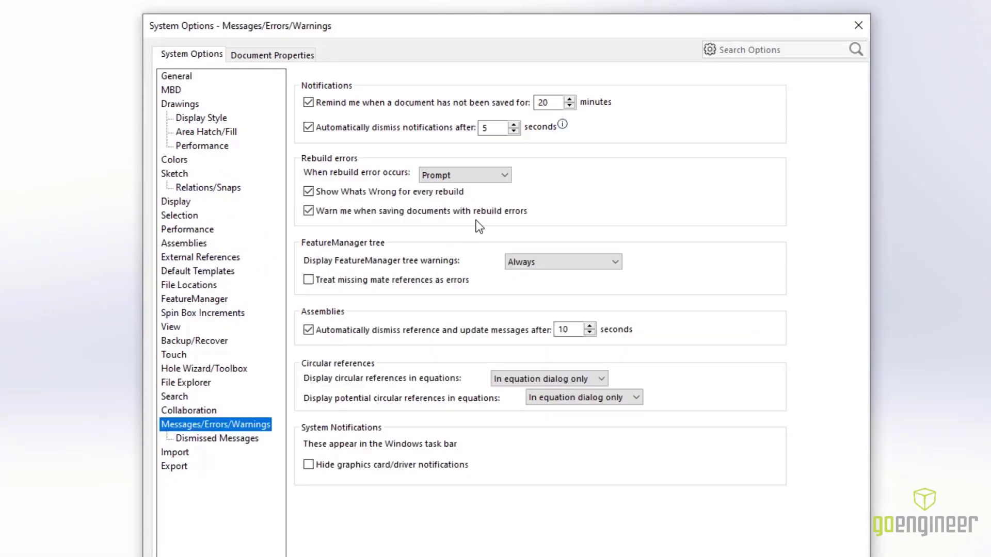
mouse_move(563, 126)
click(235, 439)
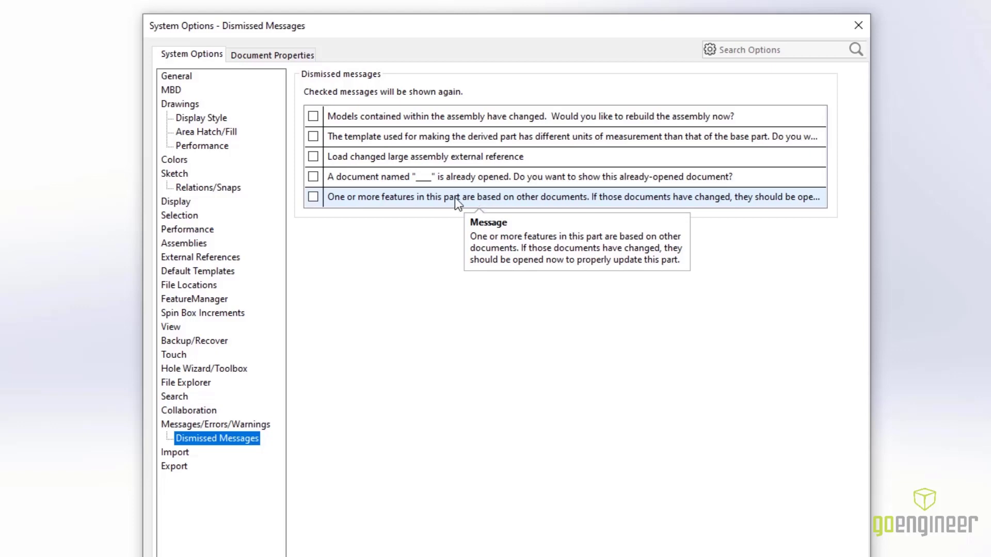
click(313, 196)
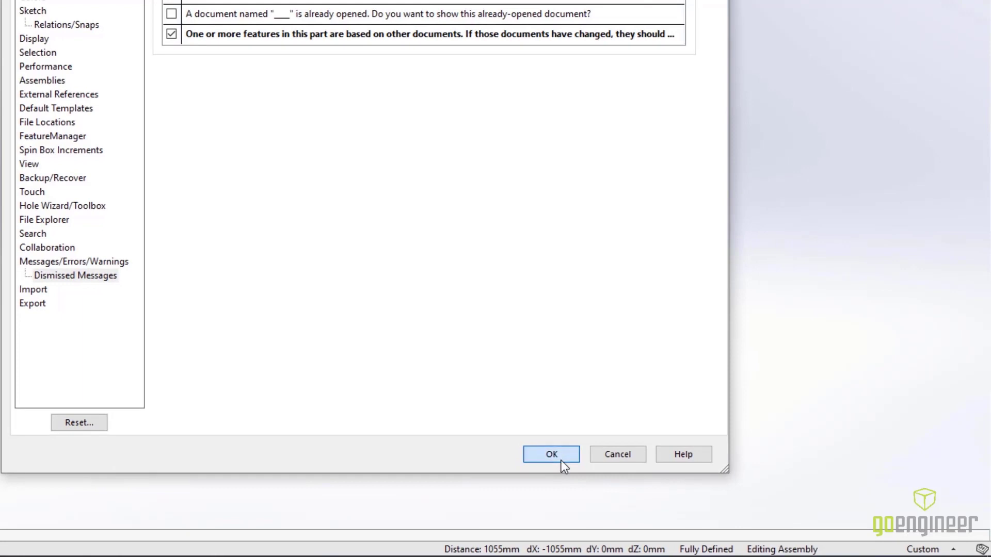
click(561, 461)
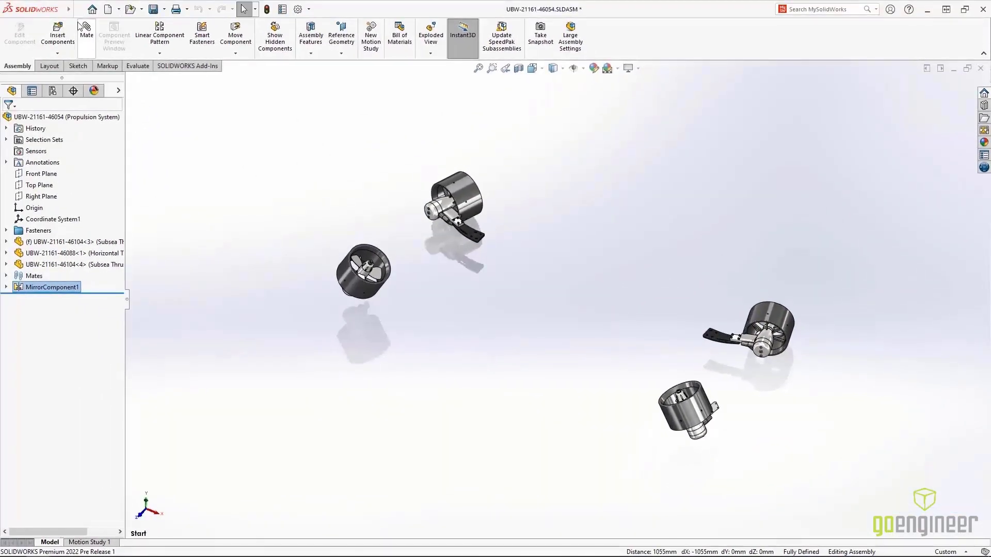
Step: Pack and Go the propulsion assembly into the zip file UBW-21161-46054.zip
click(78, 10)
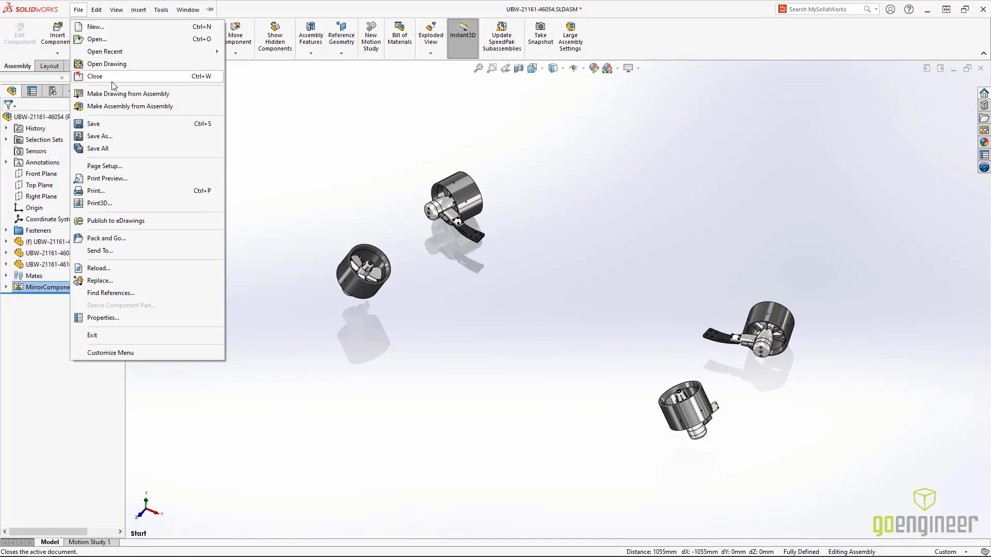
click(143, 238)
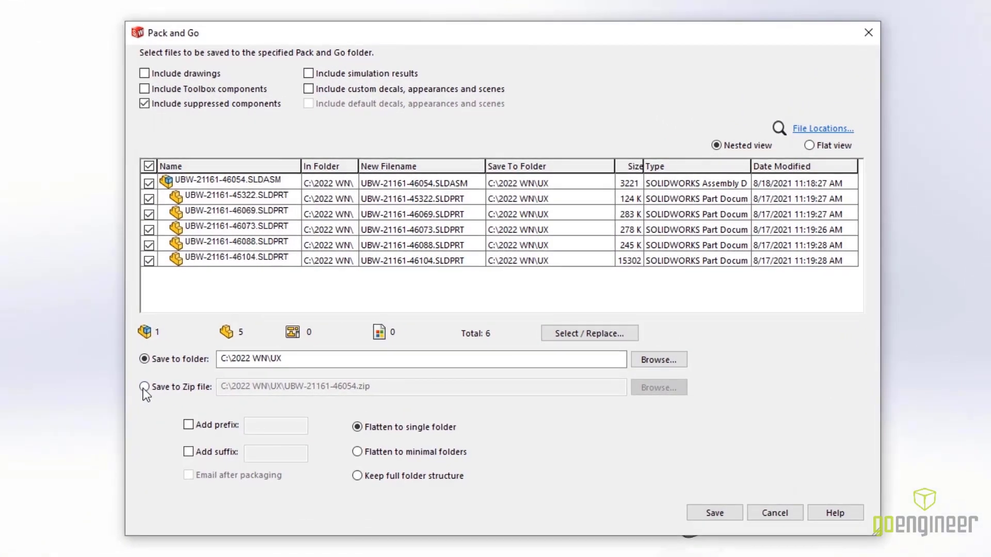
click(144, 387)
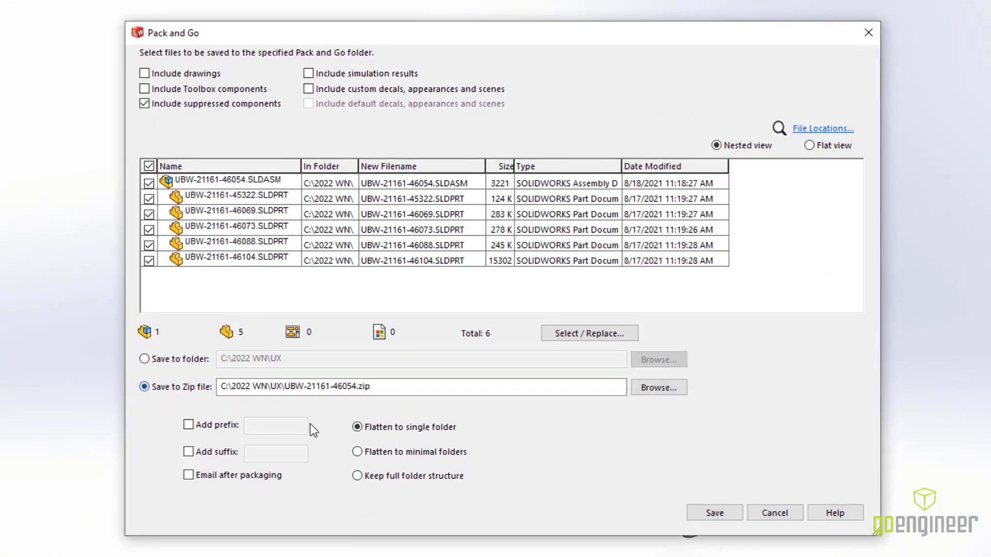
click(718, 518)
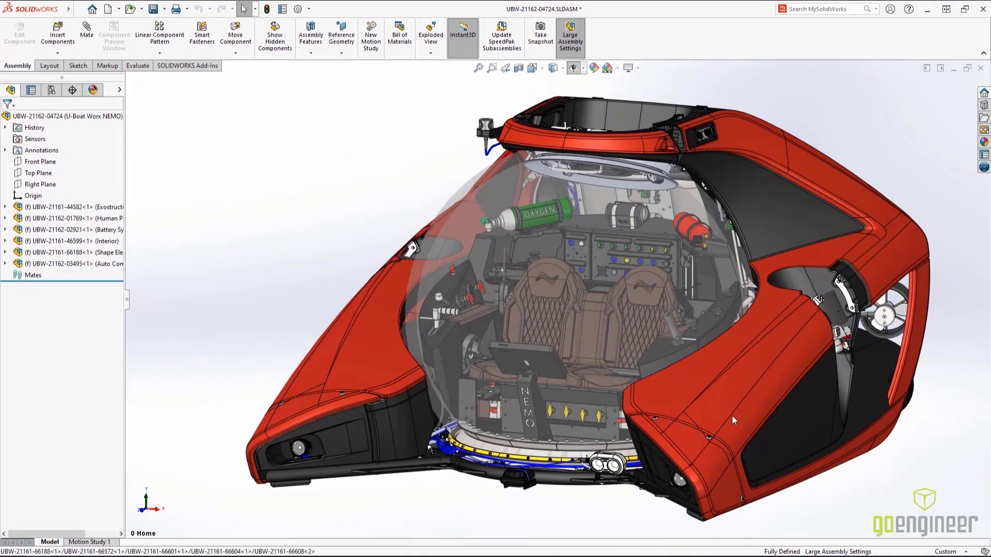
middle_drag(952, 424, 908, 431)
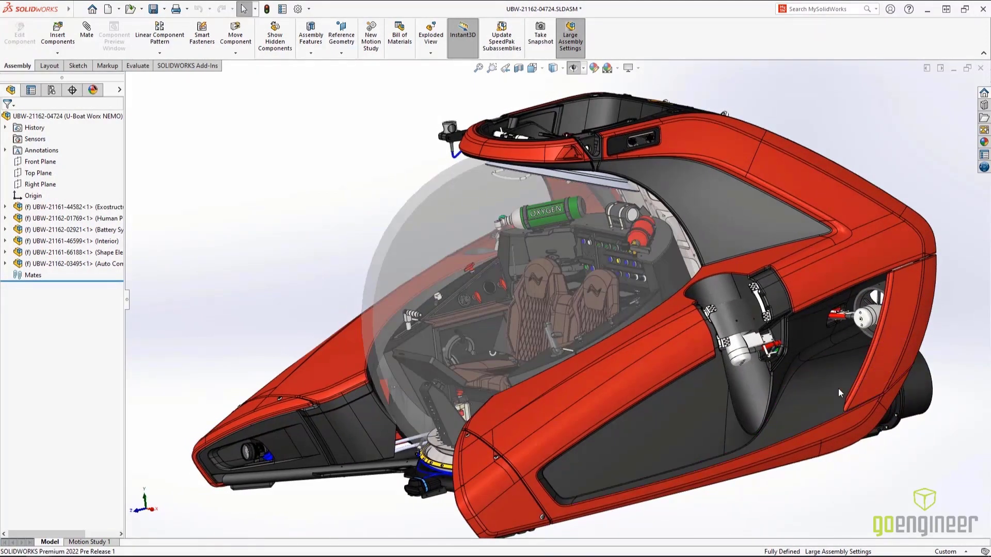